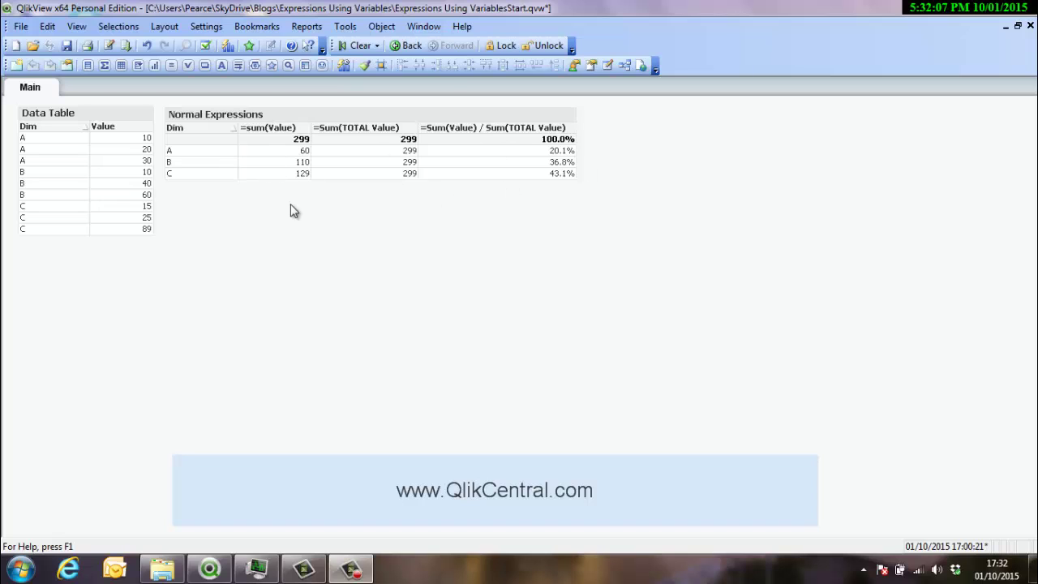
Step: Copy the sum(Value) formula from the Normal Expressions table's expression properties
right_click(275, 115)
left_click(618, 158)
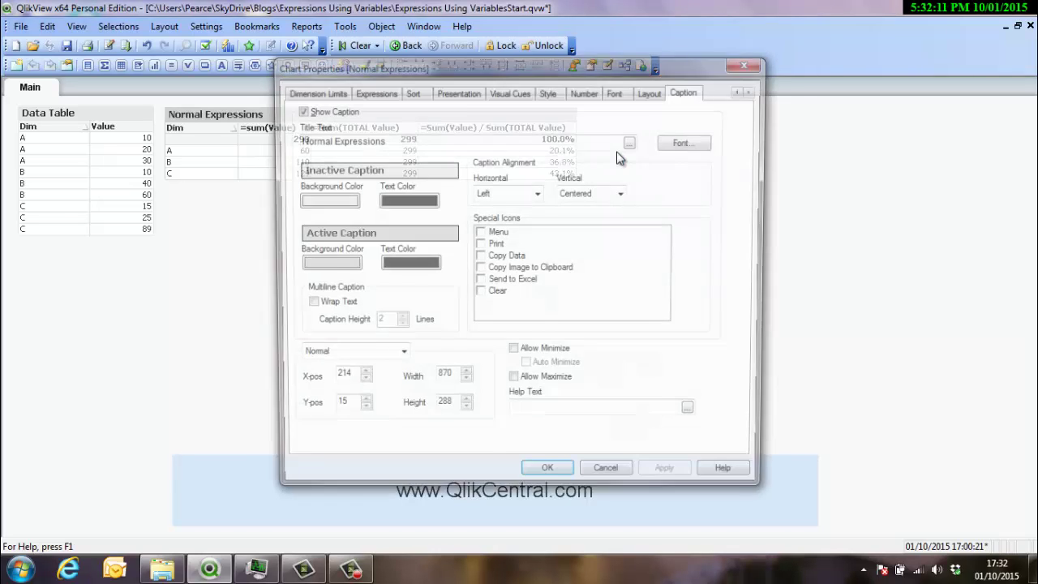
left_click(372, 91)
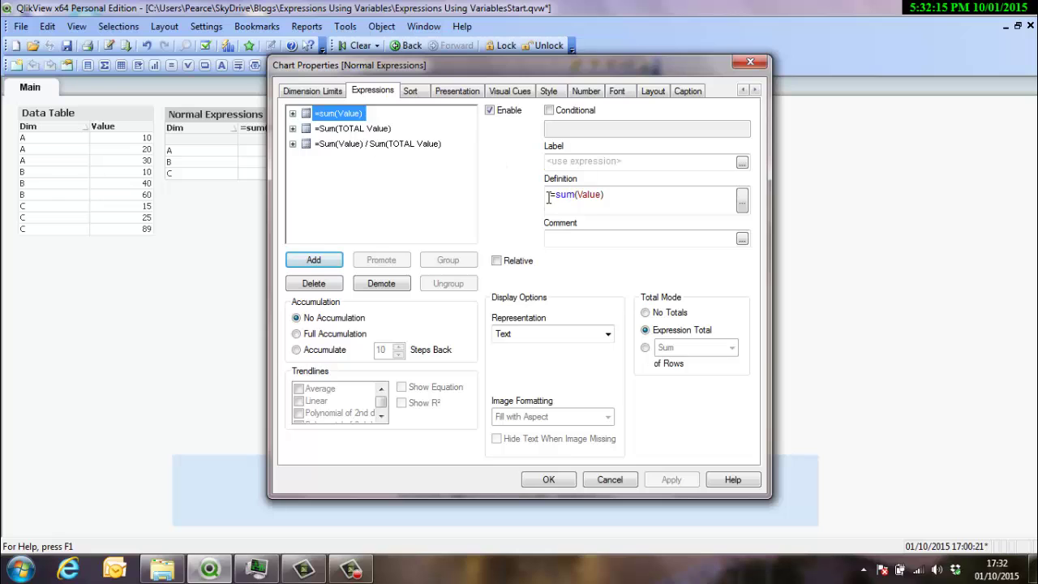
left_click(313, 130)
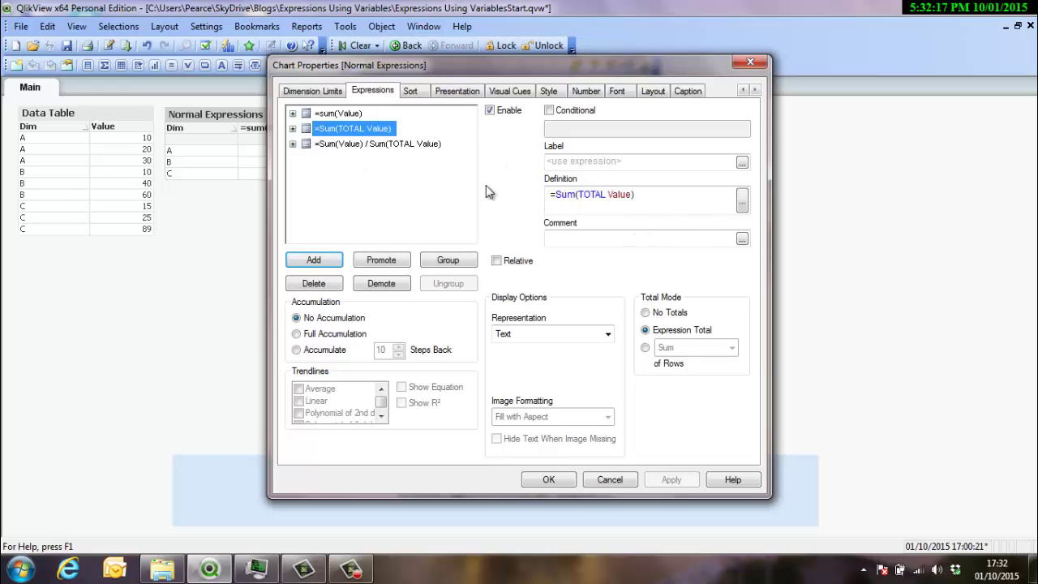
left_click(325, 144)
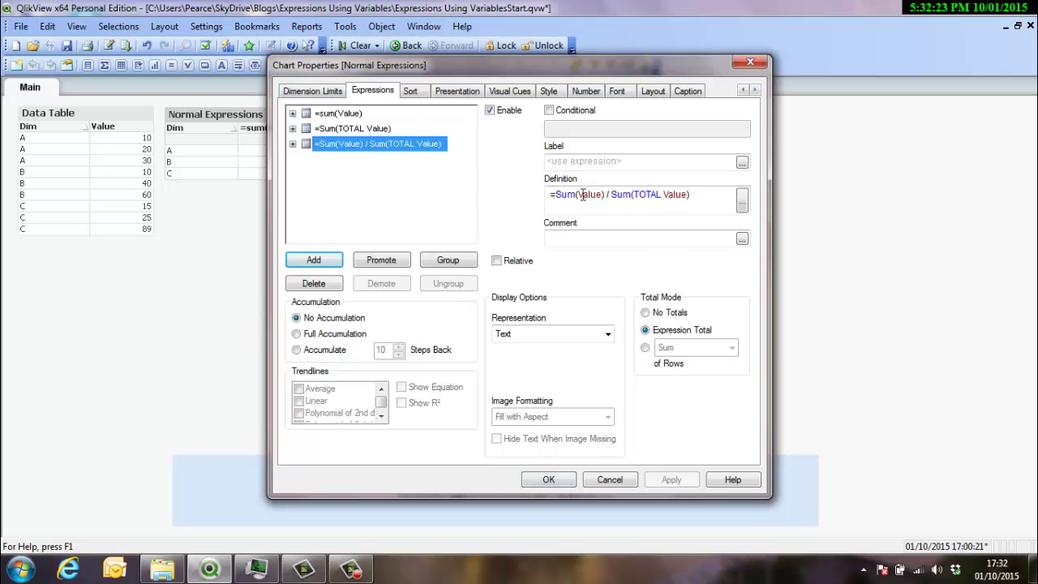
left_click(316, 114)
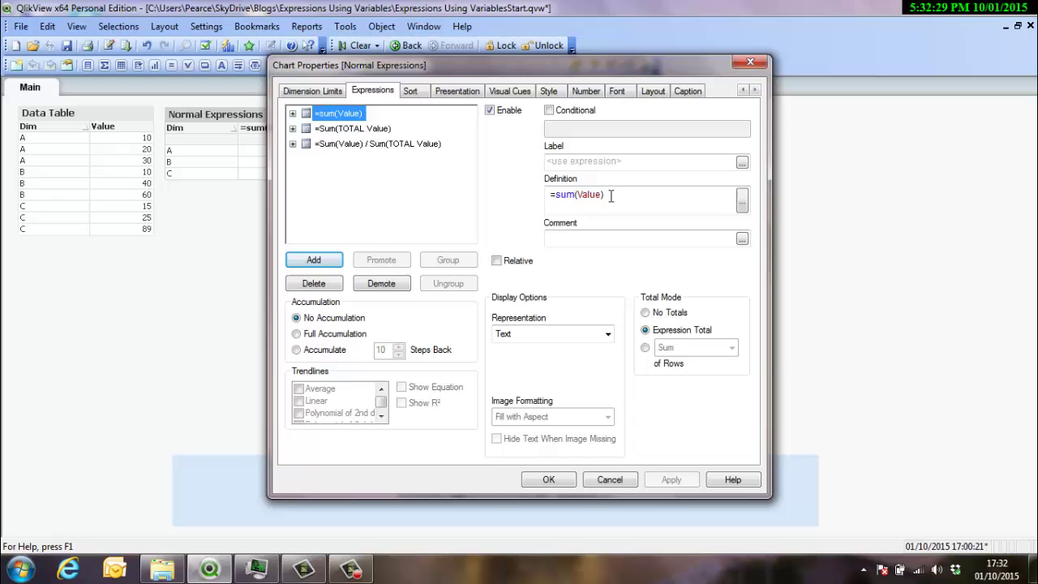
left_click_drag(615, 196, 556, 196)
key("ctrl+c")
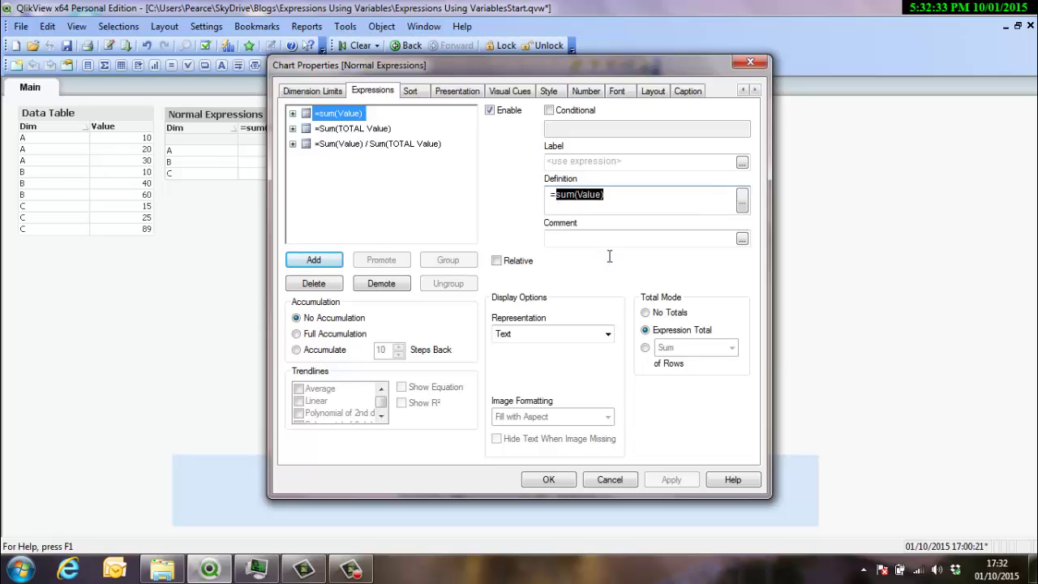
left_click(547, 480)
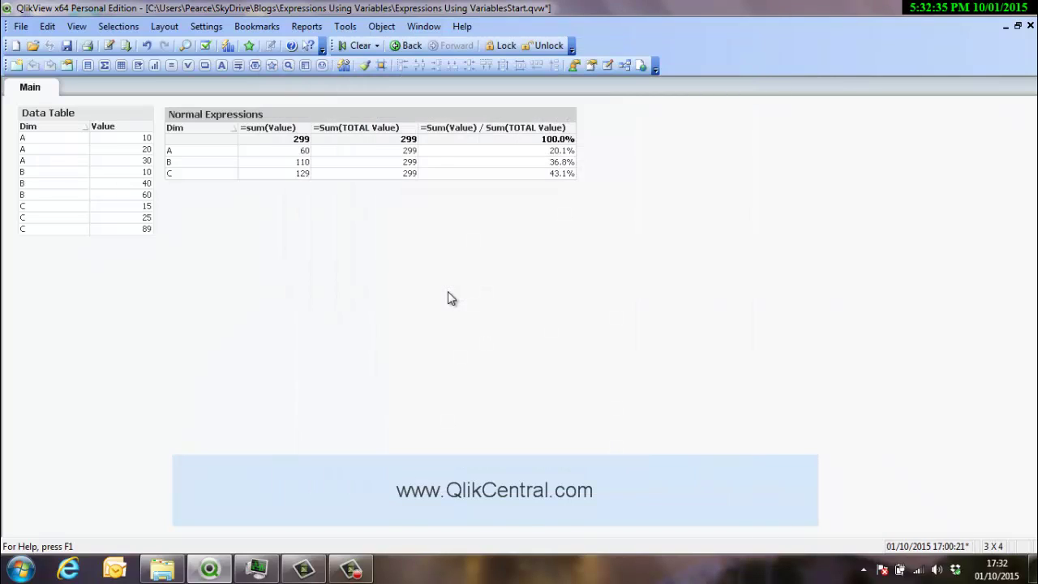
Step: Paste sum(Value) as vExp_SumValue's definition, leaving no leading equals sign
key("ctrl+alt+v")
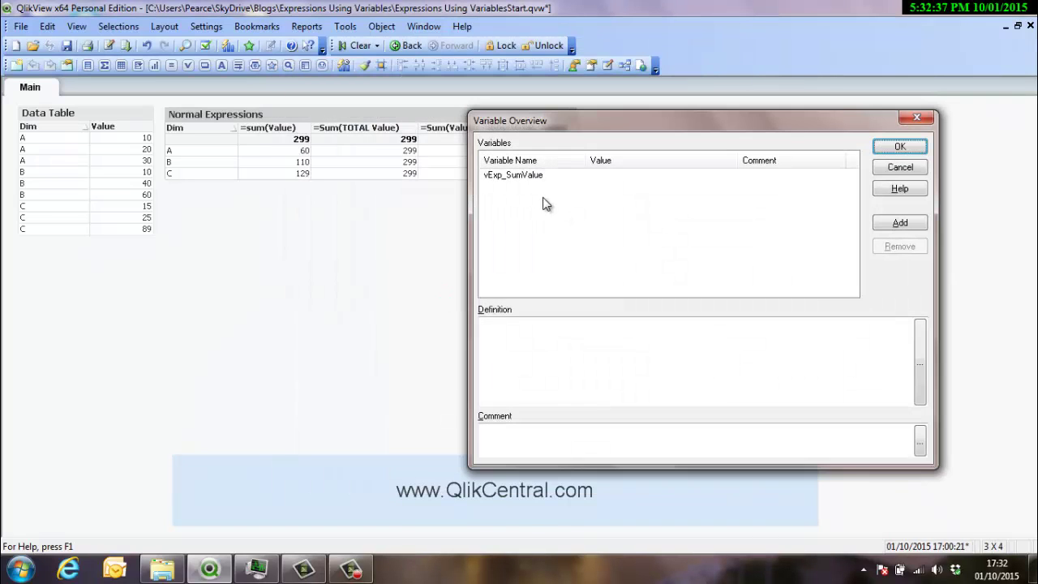
left_click(533, 182)
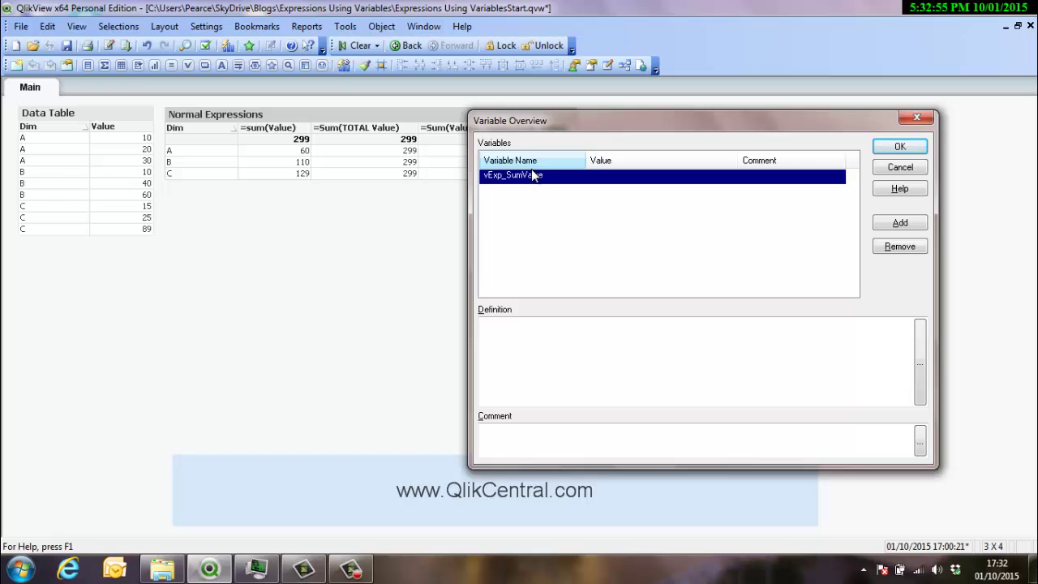
left_click(513, 338)
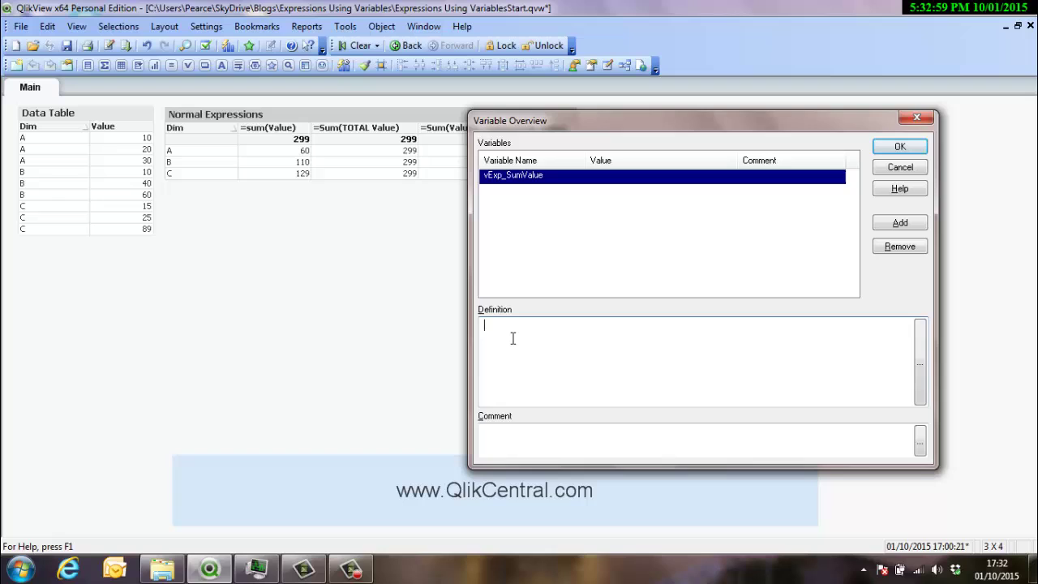
key("ctrl+v")
left_click(486, 326)
type("=")
key("BackSpace")
Step: Save the variable and start a new straight table chart with Dim as its dimension
left_click(900, 148)
right_click(280, 263)
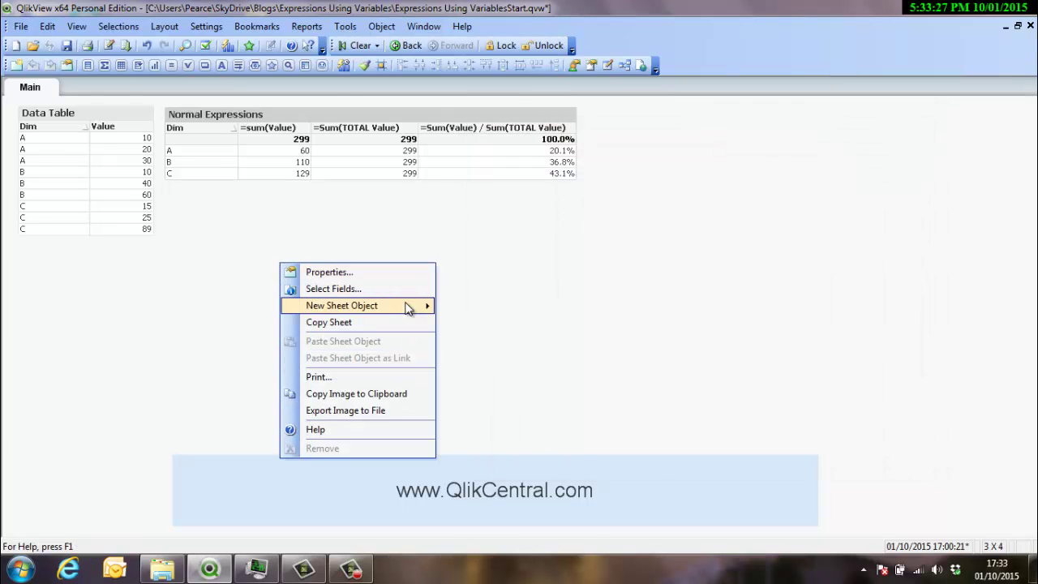
mouse_move(413, 305)
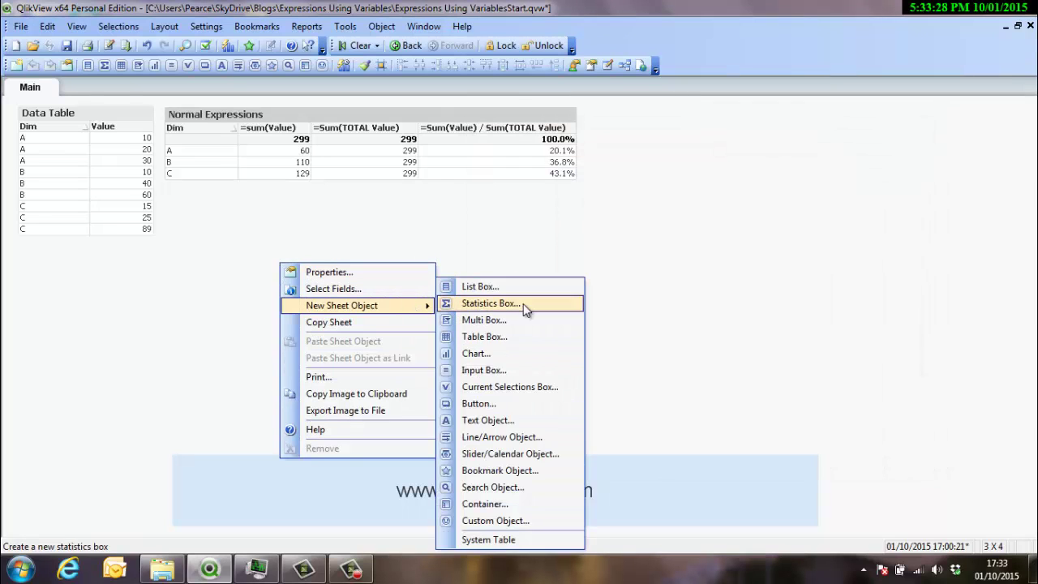
left_click(508, 354)
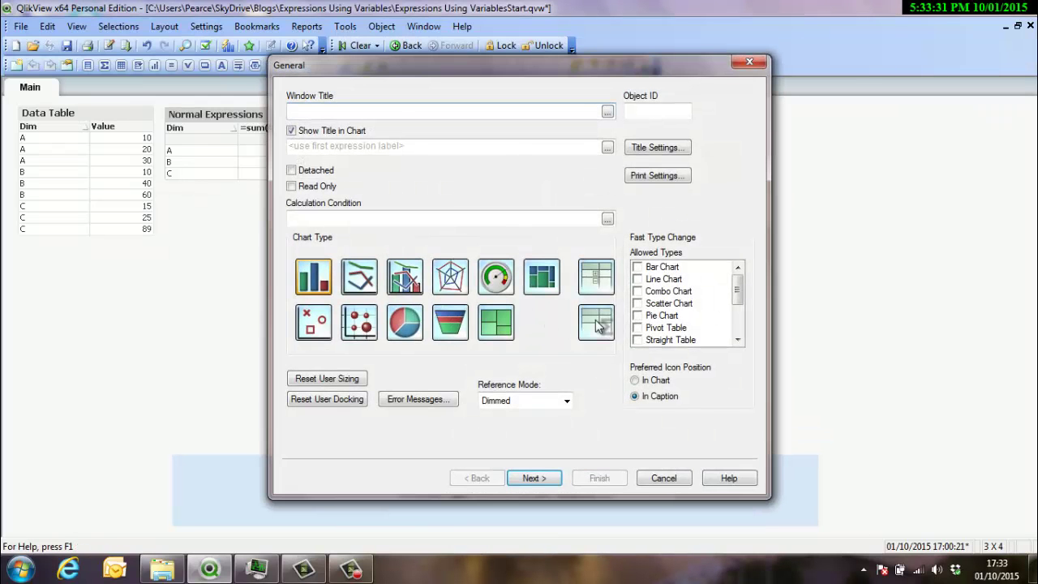
left_click(533, 478)
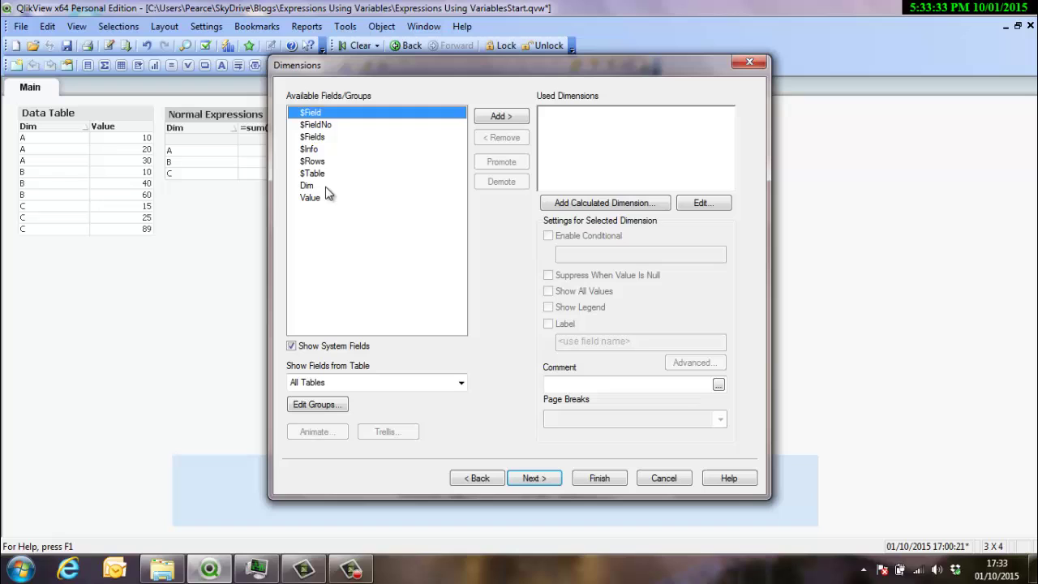
left_click(322, 186)
left_click(501, 117)
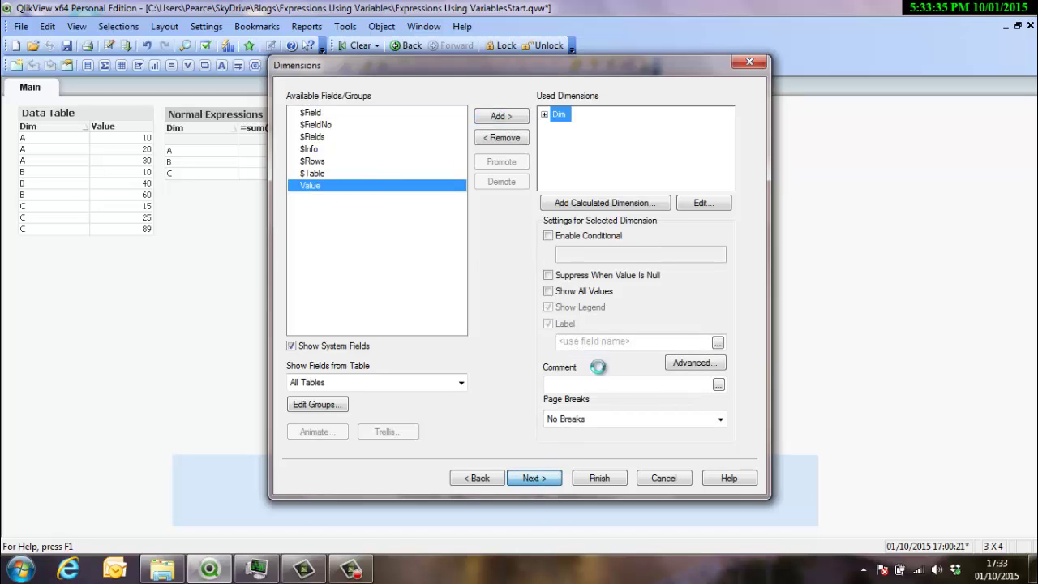
Step: Enter $(vExp_SumValue) as the table's expression
key("Return")
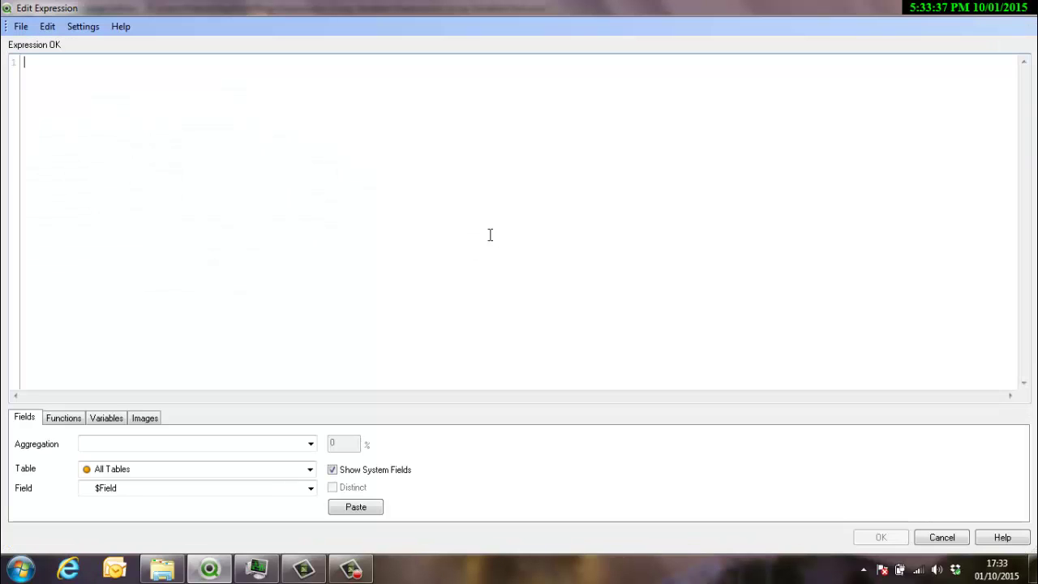
type("v")
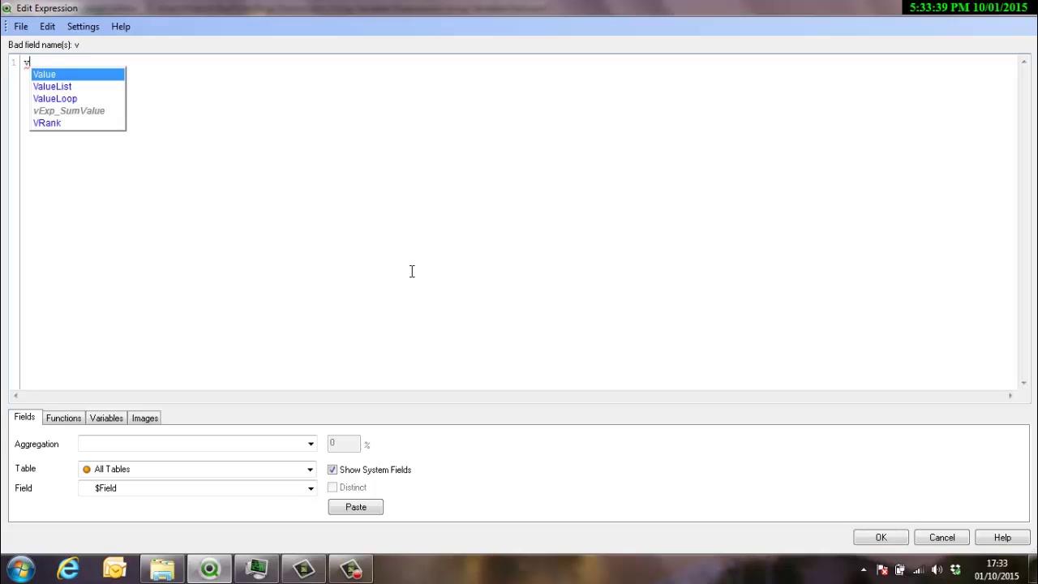
key("Down")
key("Down")
key("Down")
key("Return")
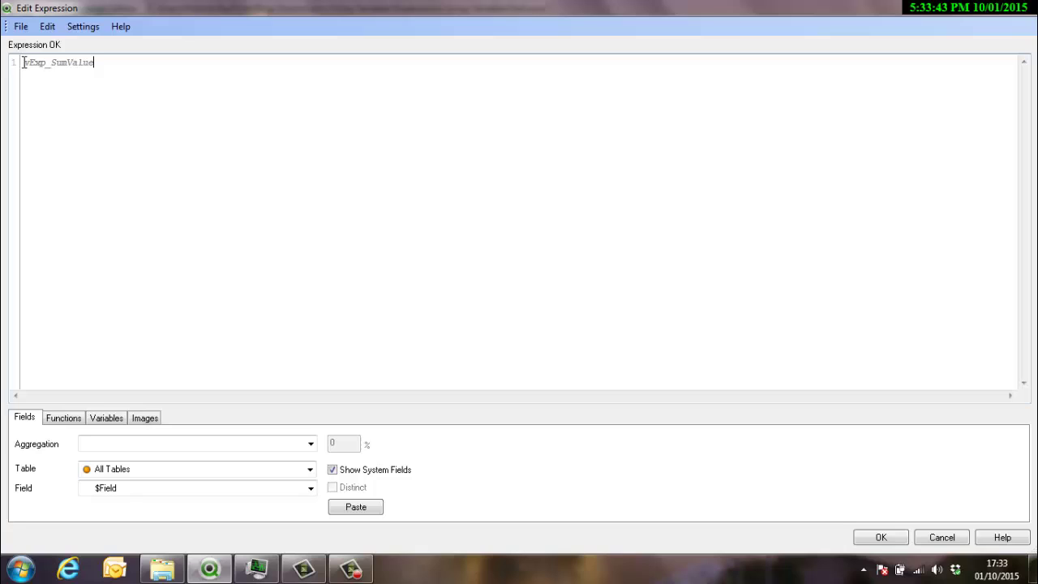
type("$(")
type(")")
left_click(864, 535)
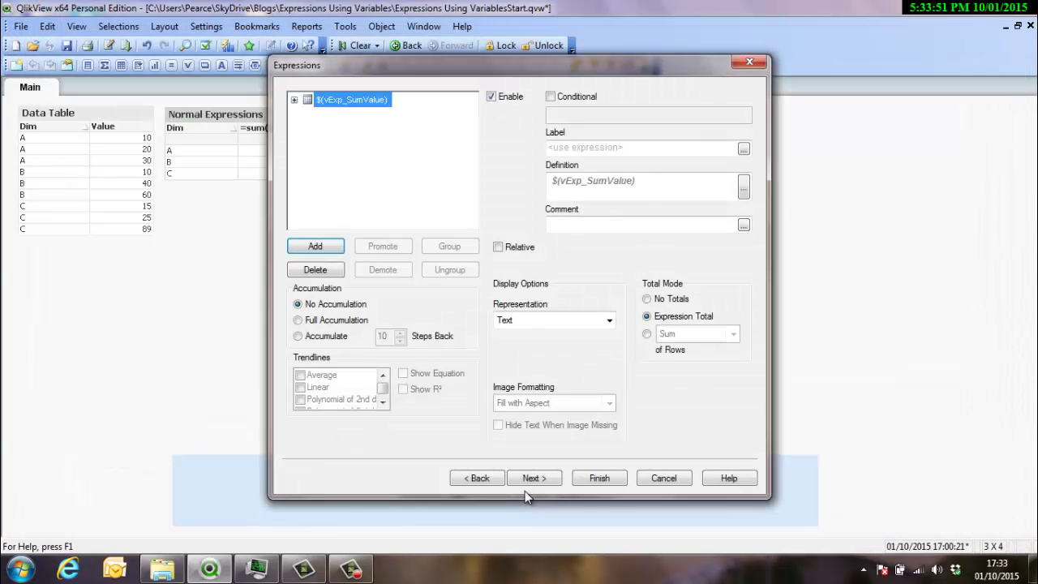
Step: Finish the $(vExp_SumValue) table, move it under Normal Expressions and widen its Dim column
left_click(600, 479)
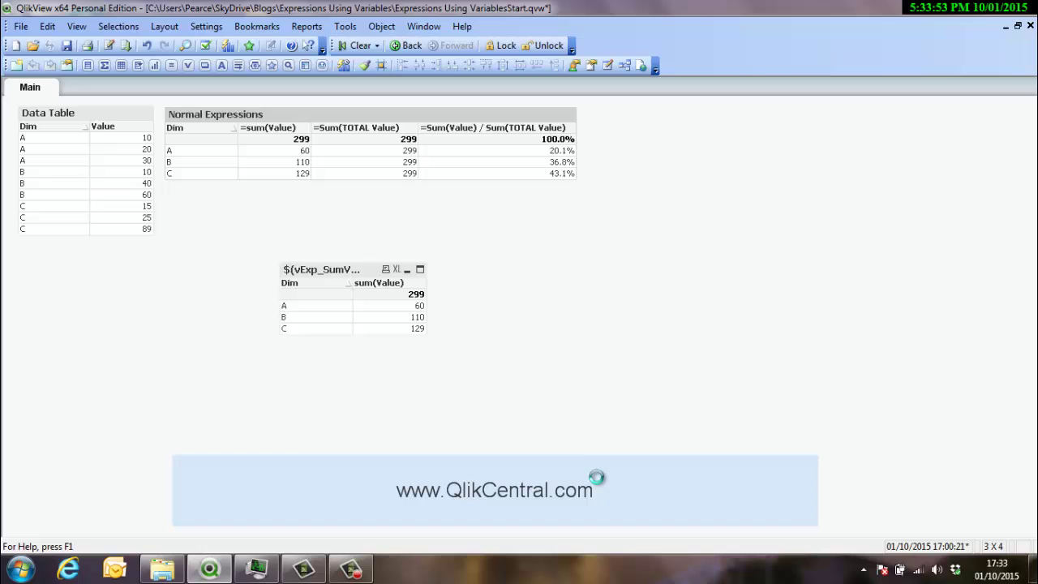
left_click(336, 270)
left_click_drag(336, 270, 227, 211)
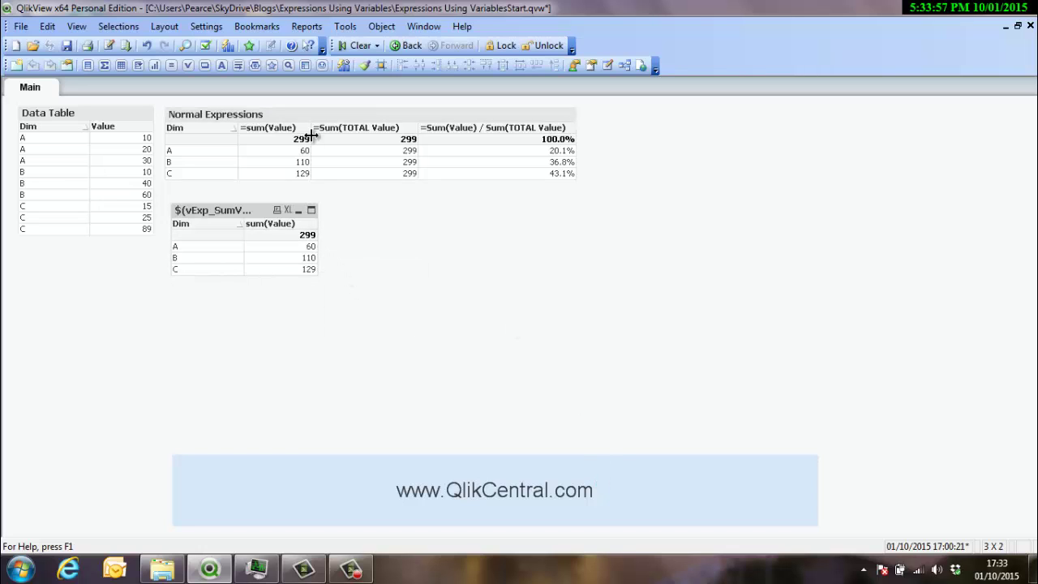
right_click(261, 213)
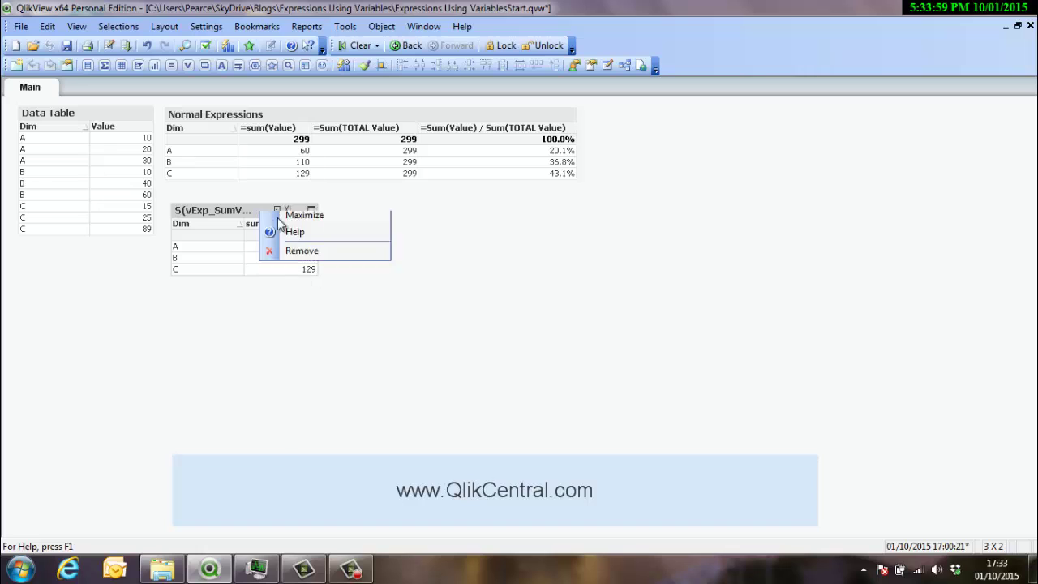
left_click(247, 221)
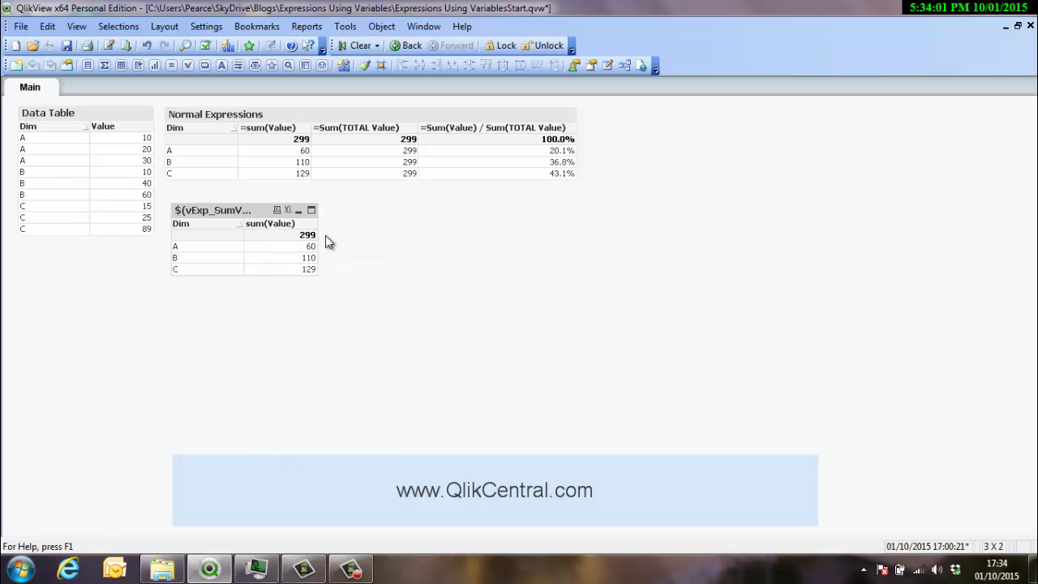
left_click_drag(322, 233, 391, 233)
left_click_drag(245, 235, 291, 241)
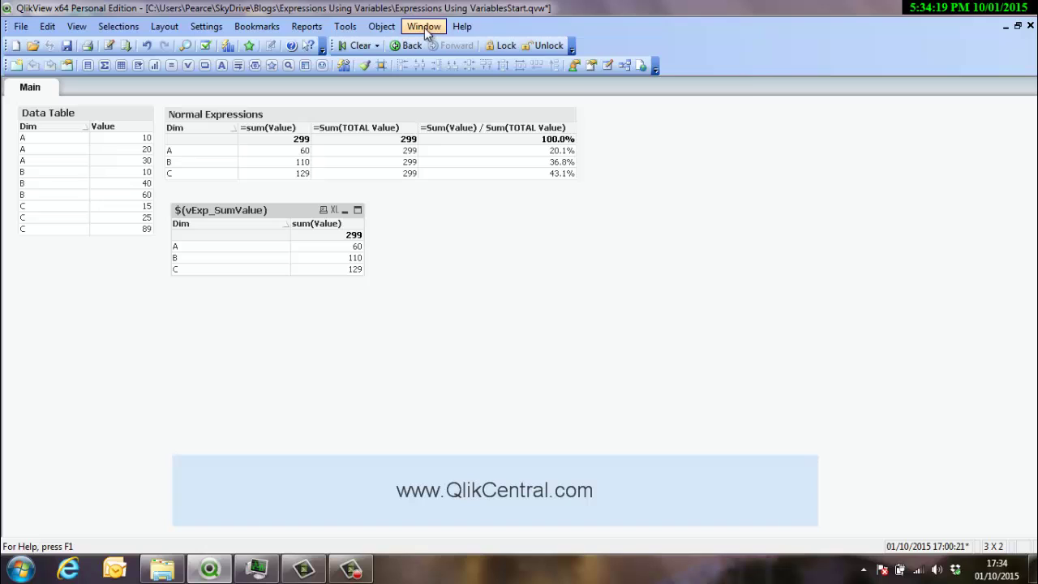
Step: Switch to the finished Expressions Using Variables.qvw document from the Window menu
left_click(424, 27)
left_click(473, 153)
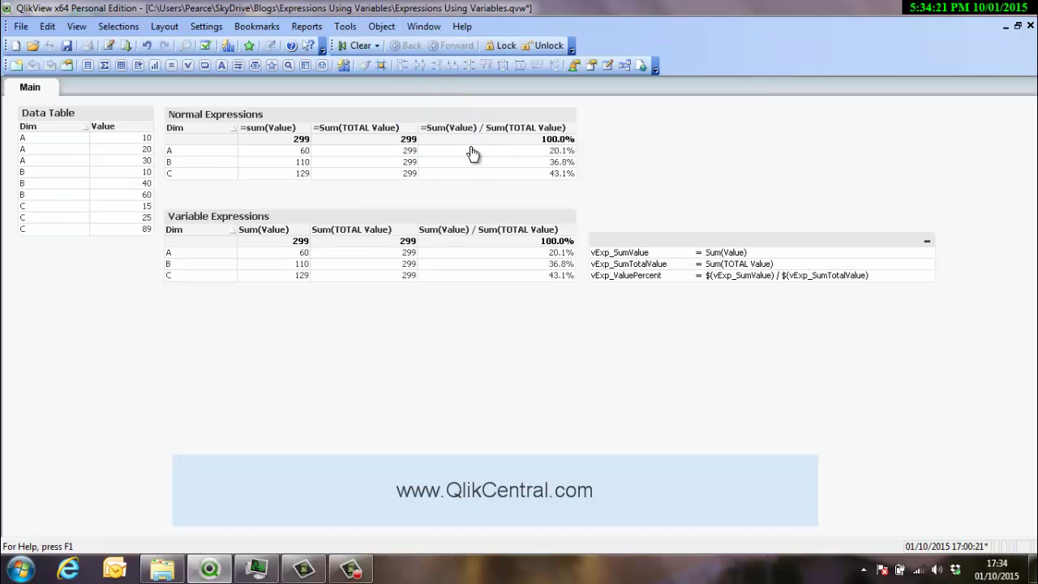